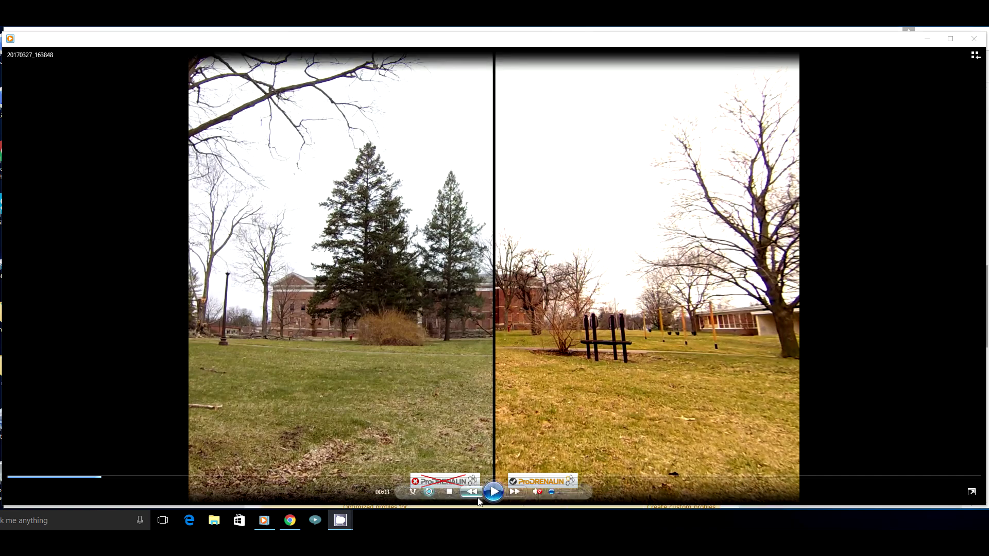
# Play the side-by-side ProDrenalin before-and-after drone comparison clip.
pyautogui.click(491, 492)
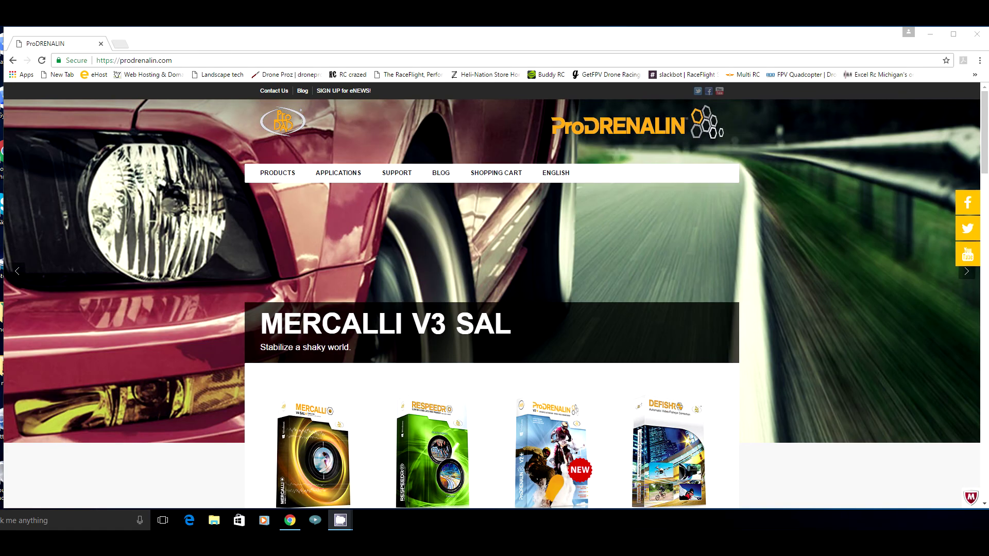
# Scroll prodrenalin.com down to the 'Choose the right product for your needs' comparison table.
pyautogui.scroll(-3, 980, 219)
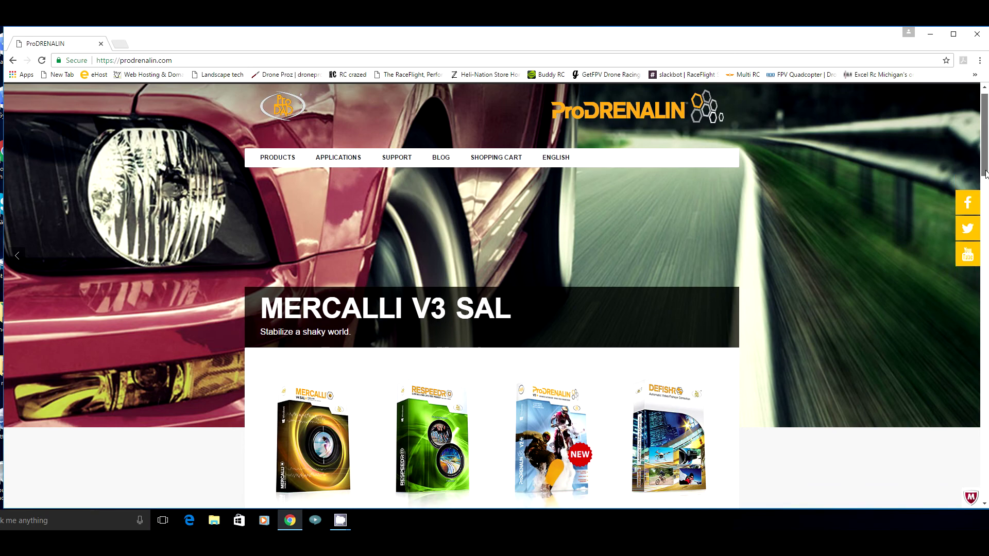
pyautogui.scroll(-3, 980, 219)
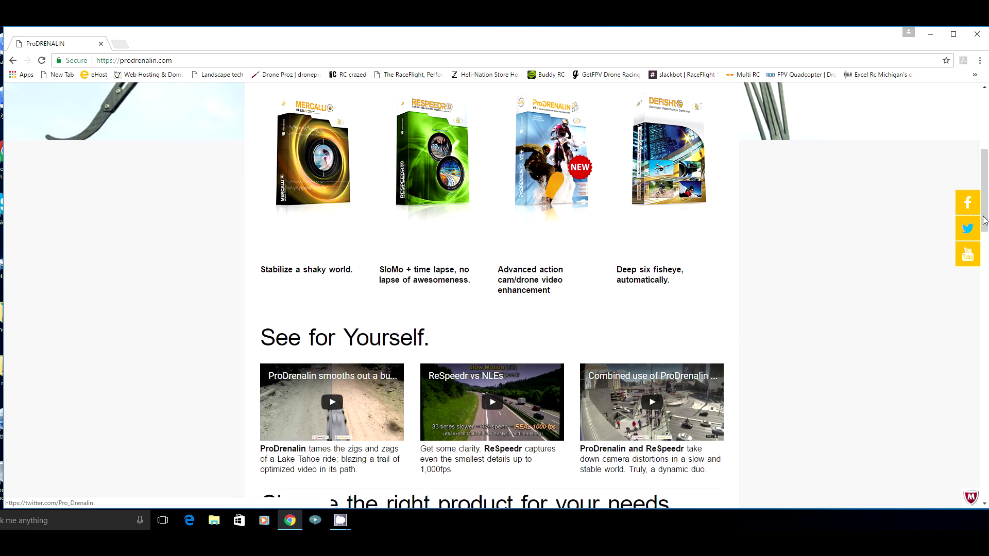
pyautogui.scroll(-3, 983, 232)
pyautogui.moveTo(984, 242); pyautogui.dragTo(984, 246)
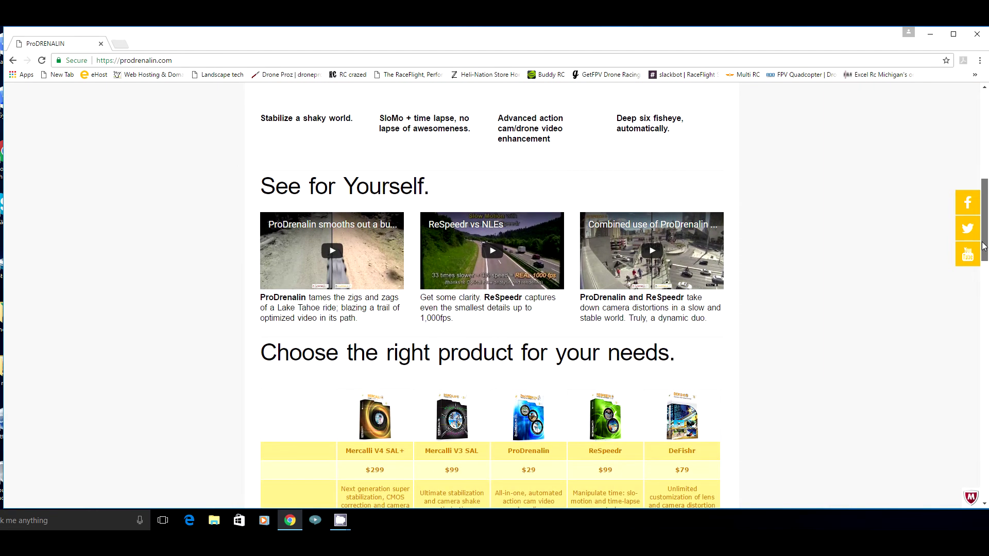
pyautogui.moveTo(984, 246); pyautogui.dragTo(984, 274)
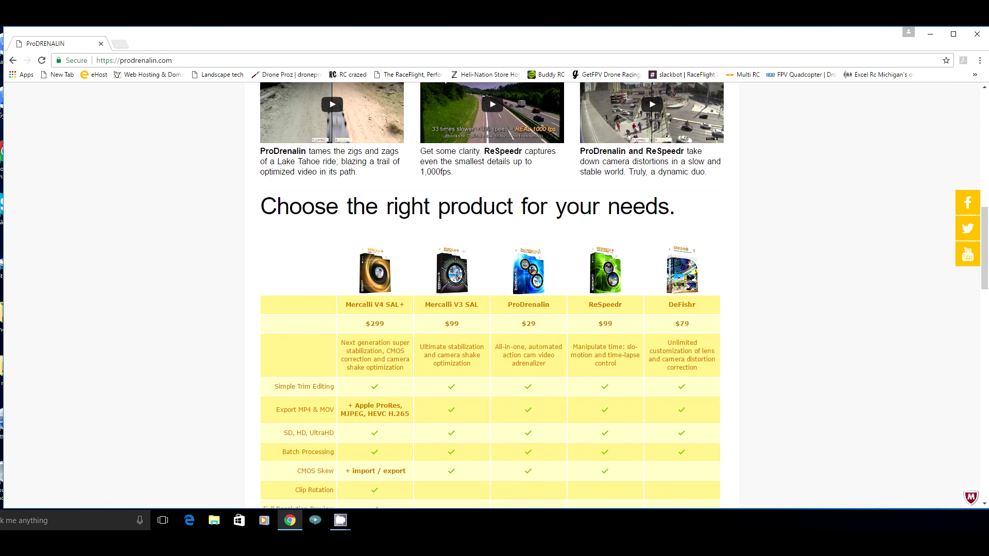
# Scroll further down to ProDrenalin's Fisheye Removal row in the comparison table.
pyautogui.scroll(-5, 489, 293)
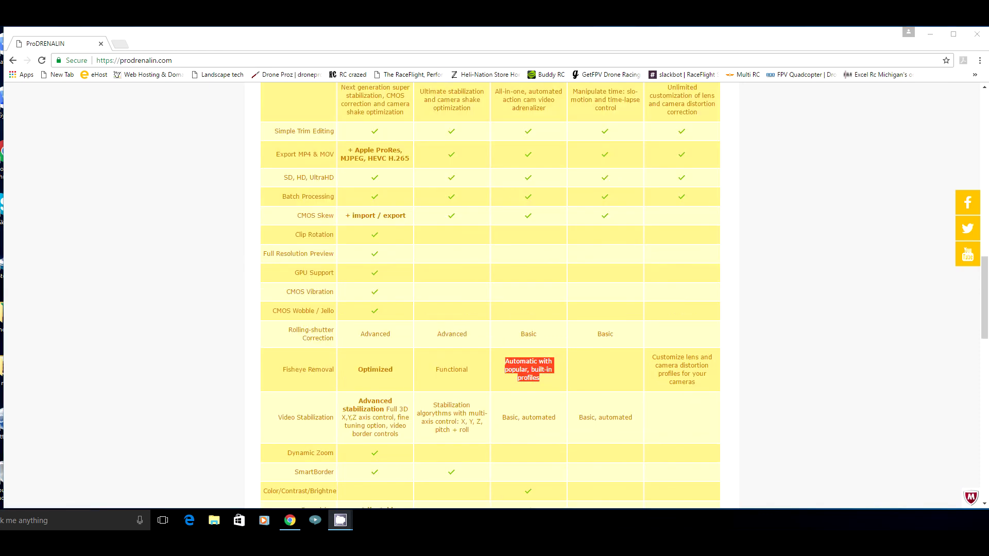
pyautogui.click(986, 288)
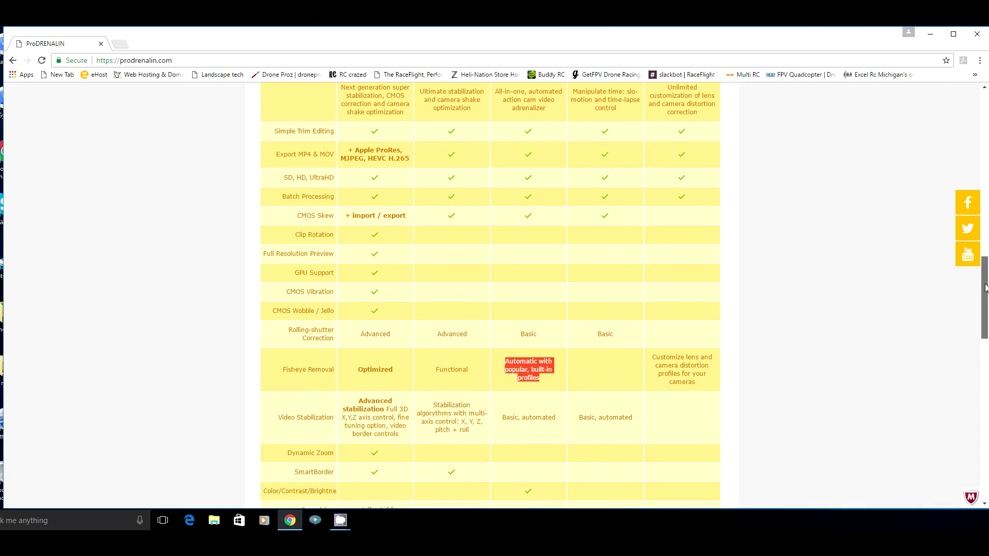
pyautogui.moveTo(986, 288); pyautogui.dragTo(986, 308)
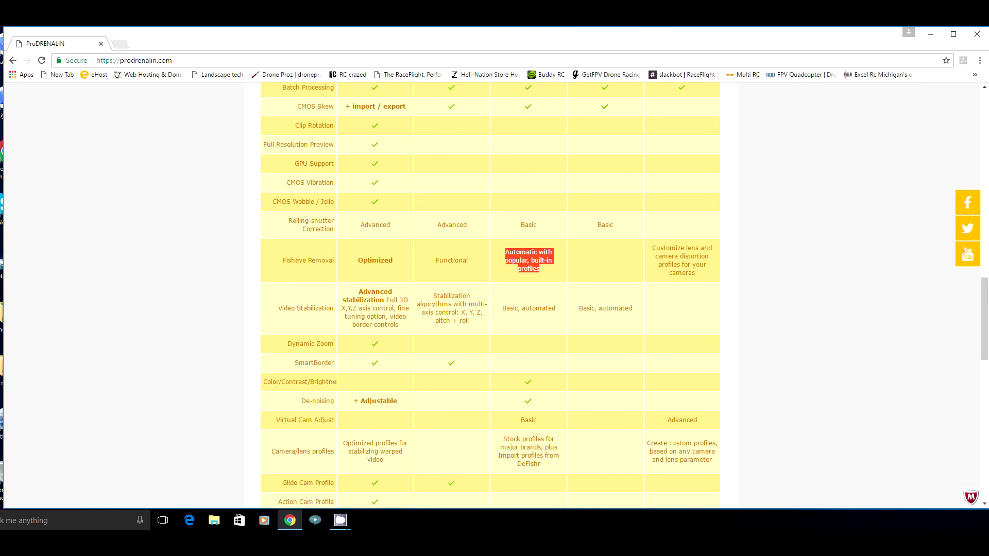
# Scroll back up to the top of the prodrenalin.com page.
pyautogui.scroll(3, 490, 293)
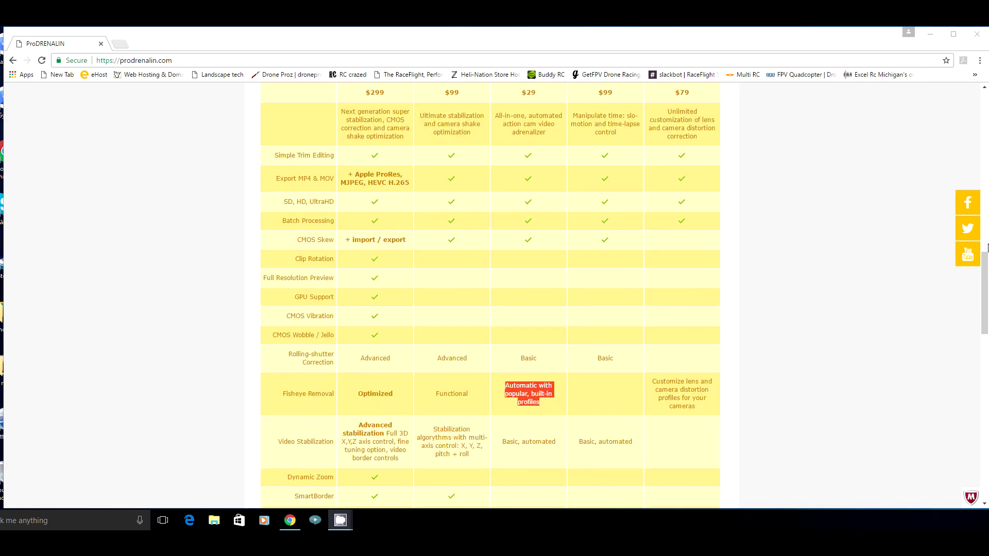
pyautogui.scroll(1, 981, 172)
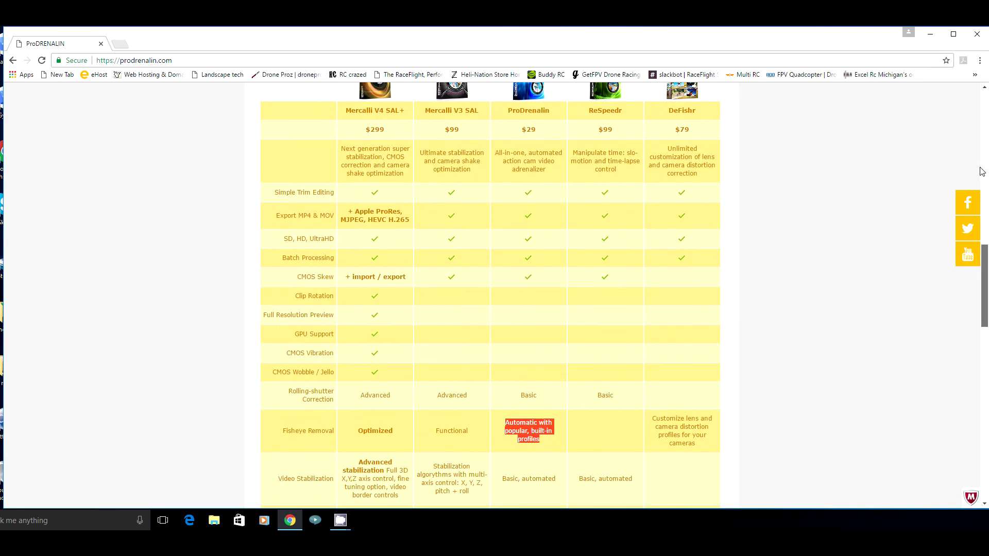
pyautogui.scroll(10, 981, 171)
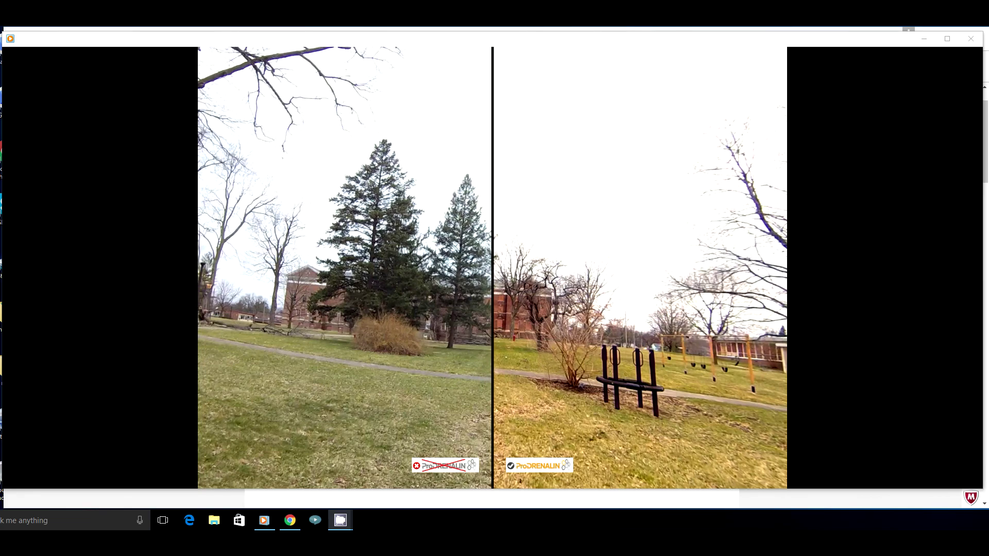
# Pause the comparison clip and close the video player with Alt+F4.
pyautogui.click(491, 475)
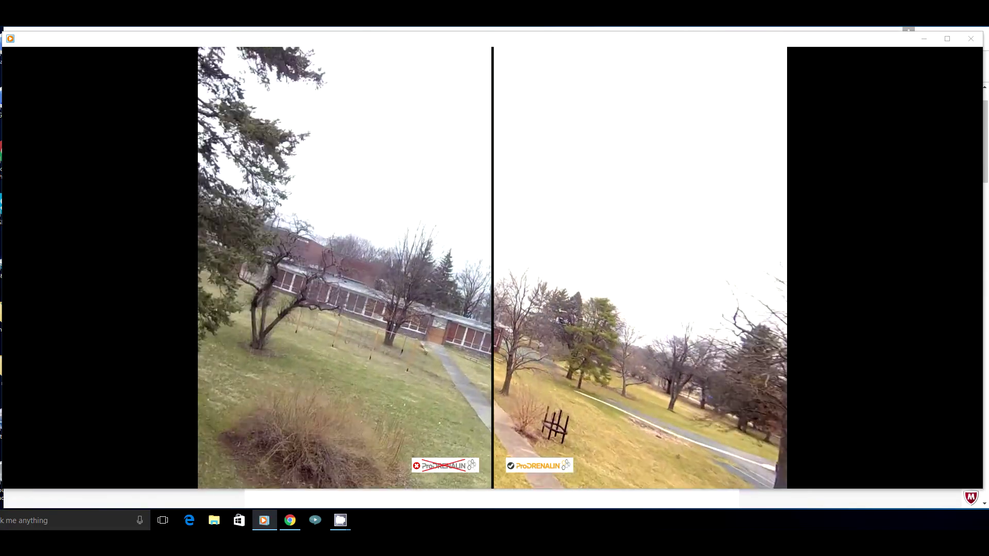
pyautogui.hotkey('alt', 'F4')
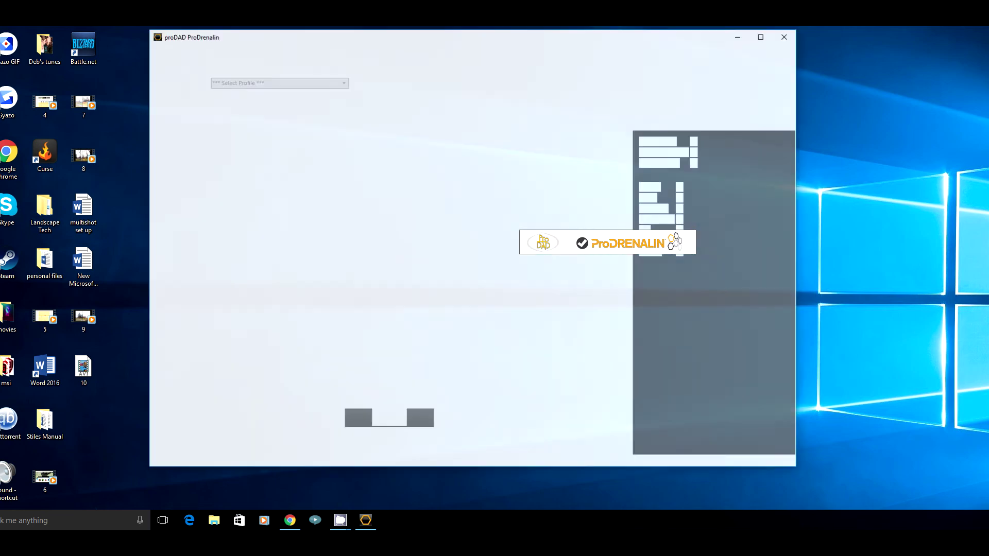
# Load 20170327_164902.MOV from the Thrust fpv folder into ProDrenalin and close the folder.
pyautogui.click(214, 520)
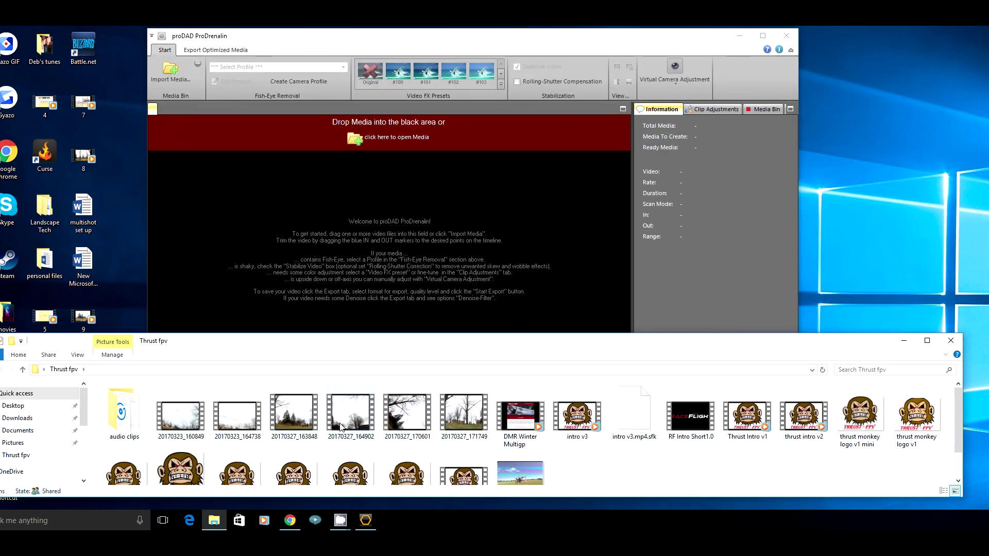
pyautogui.moveTo(340, 426); pyautogui.dragTo(381, 252)
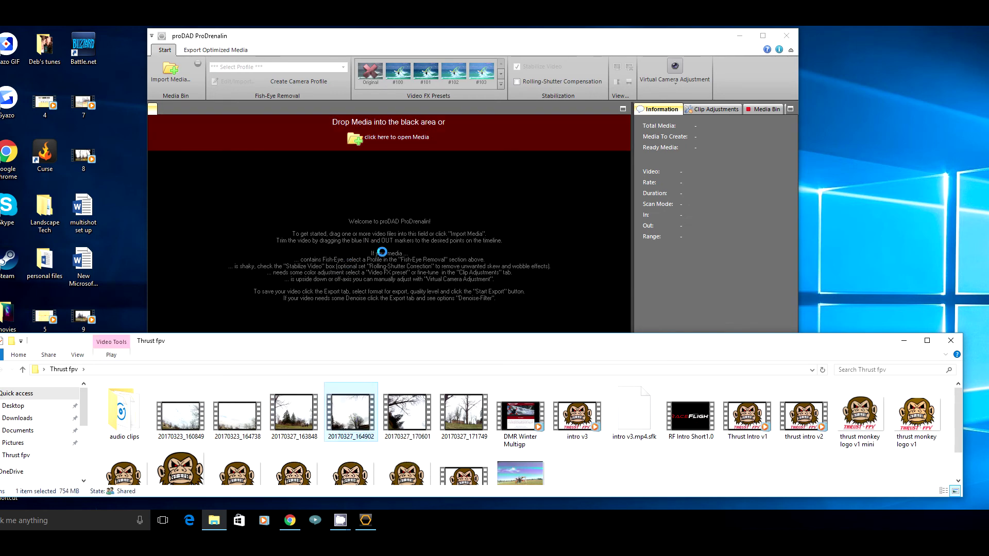
pyautogui.click(953, 341)
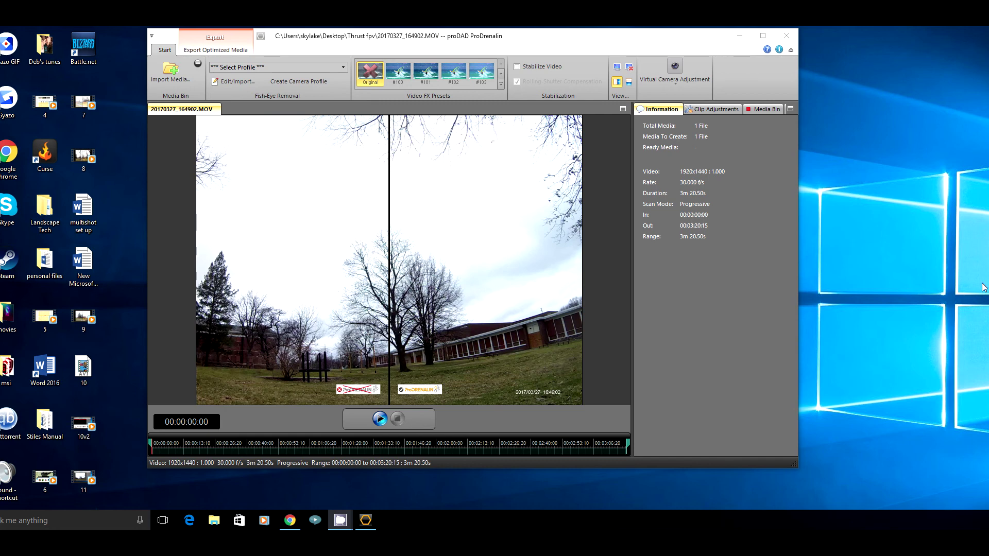
# Preview the clip from about 29 seconds and apply Video FX preset #102.
pyautogui.click(222, 447)
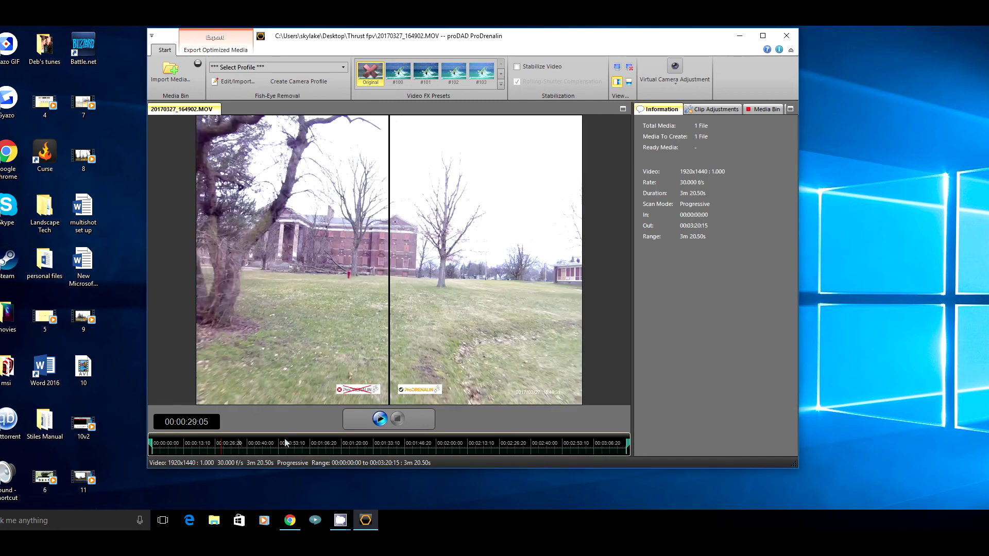
pyautogui.click(379, 420)
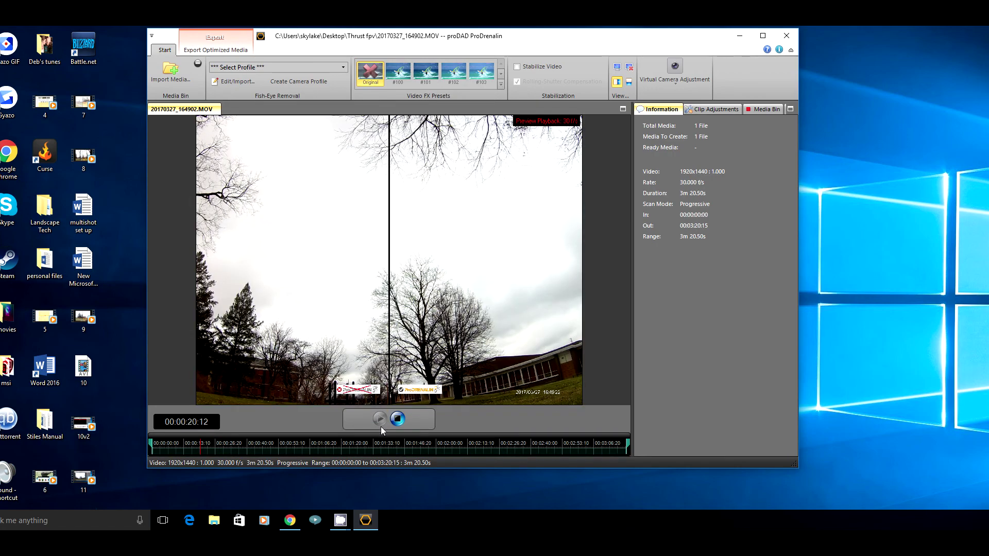
pyautogui.click(451, 74)
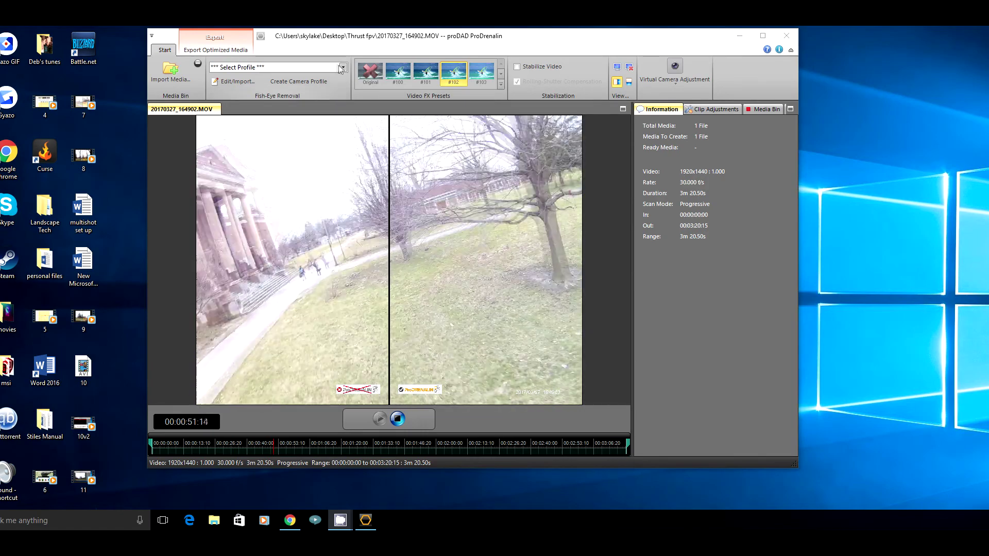
pyautogui.click(341, 67)
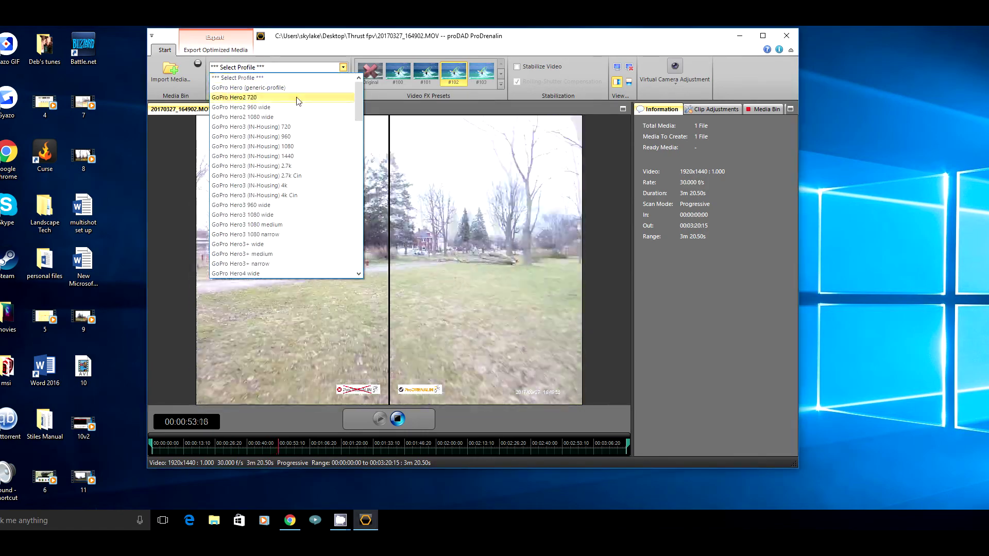
pyautogui.click(291, 78)
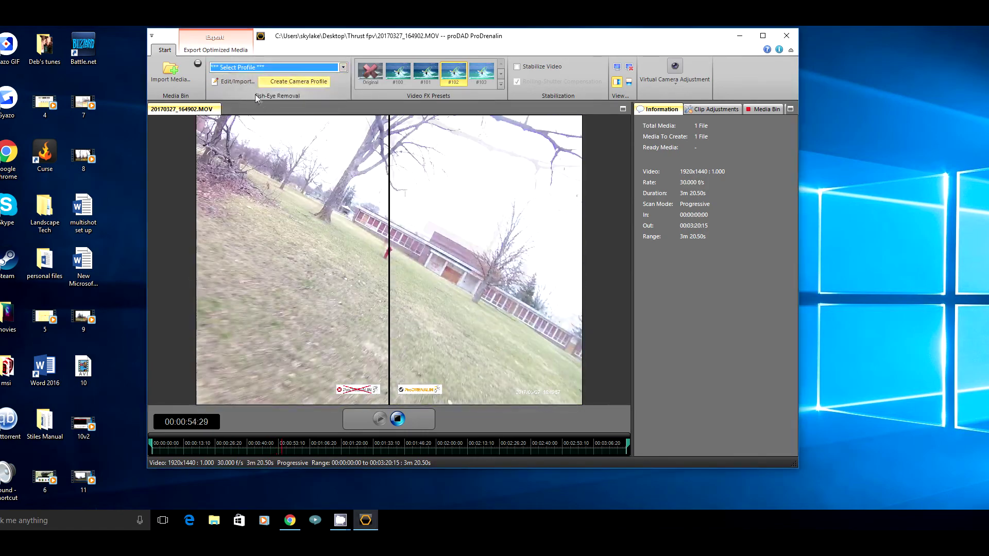
pyautogui.click(283, 67)
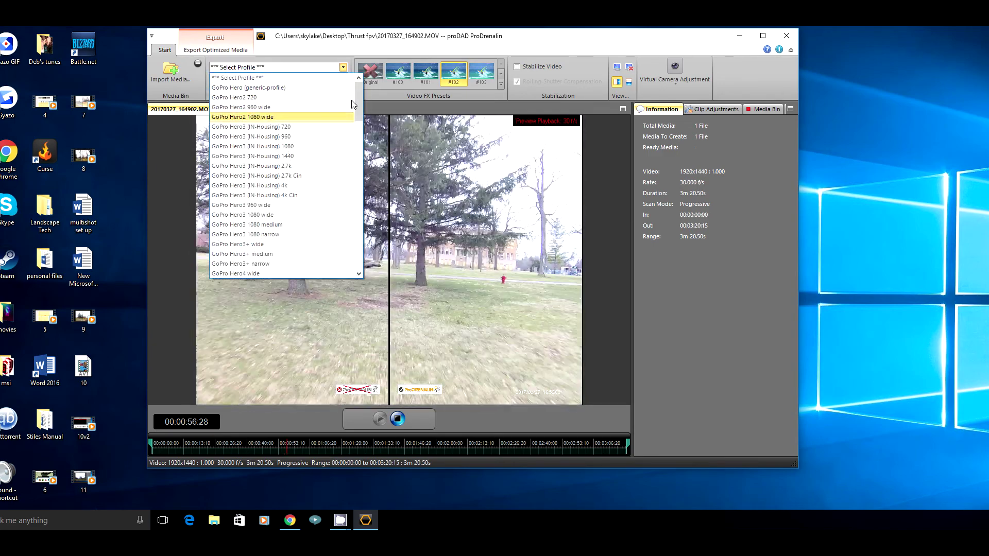
pyautogui.moveTo(359, 103); pyautogui.dragTo(354, 115)
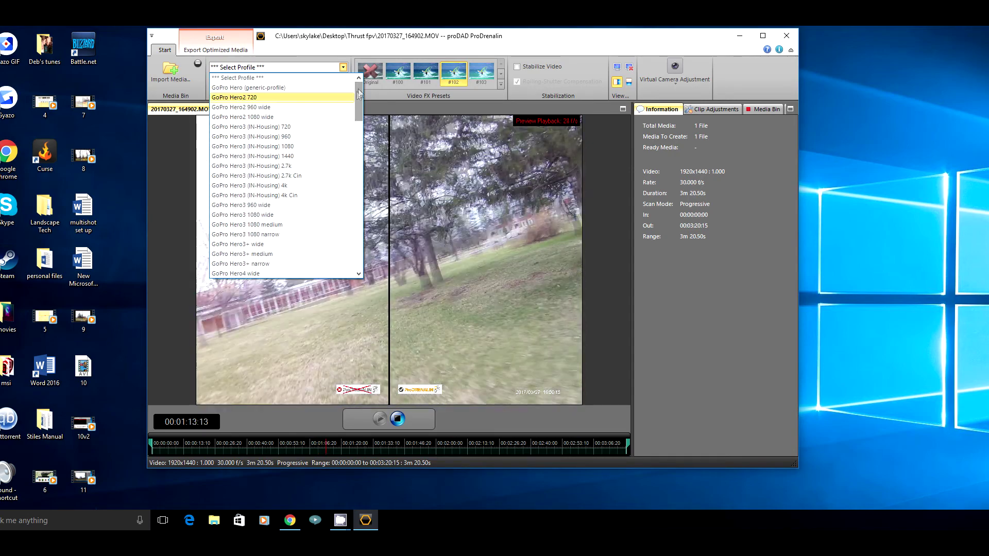
pyautogui.click(289, 157)
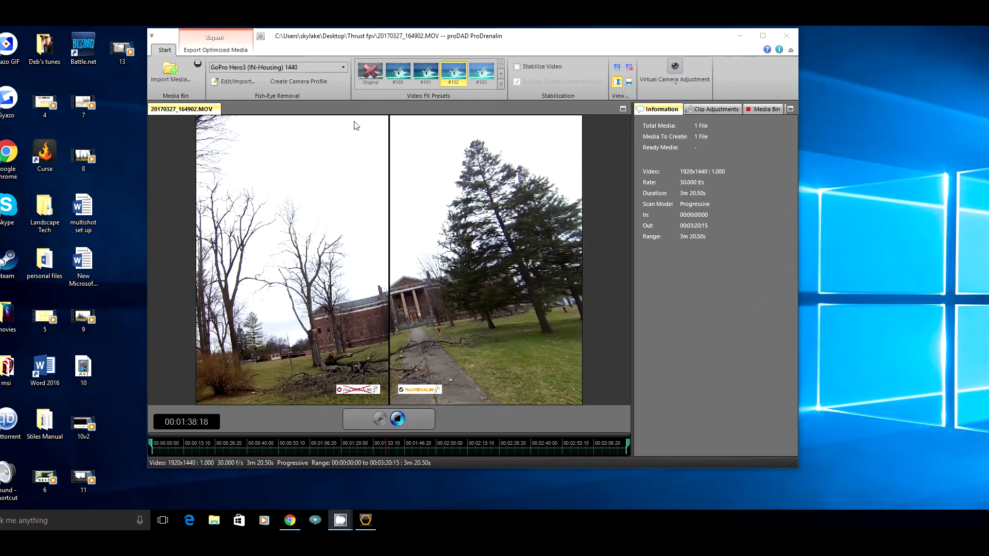
pyautogui.click(342, 67)
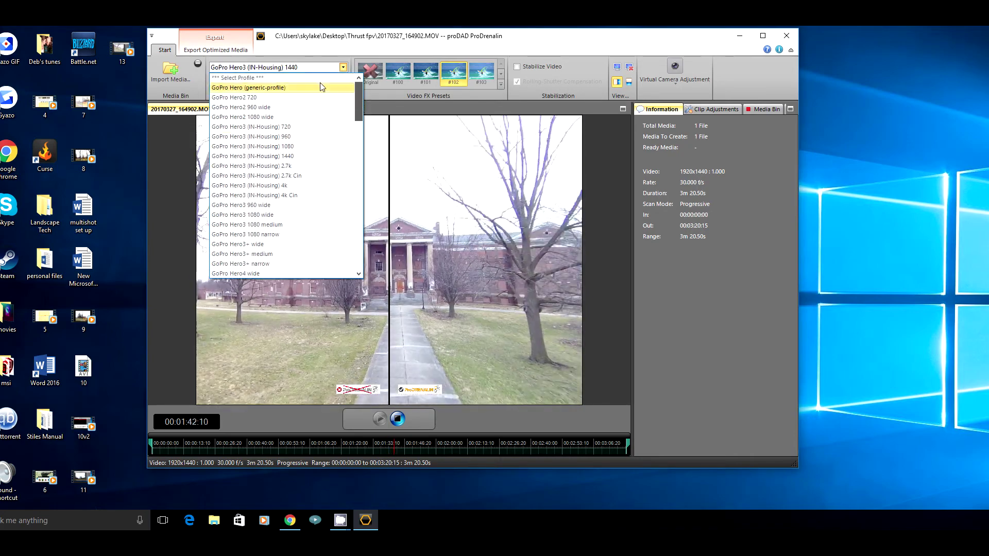
pyautogui.click(315, 88)
pyautogui.click(343, 67)
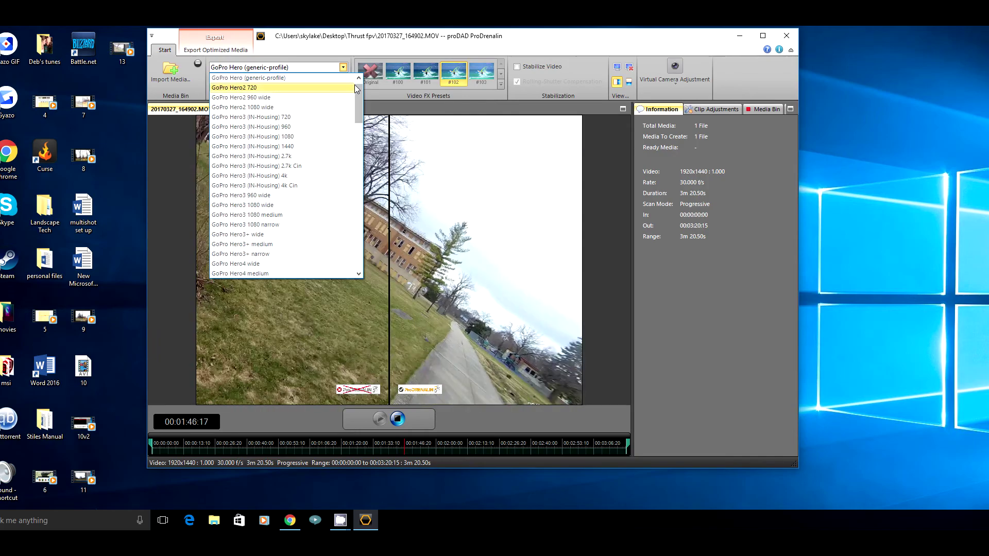
pyautogui.click(350, 78)
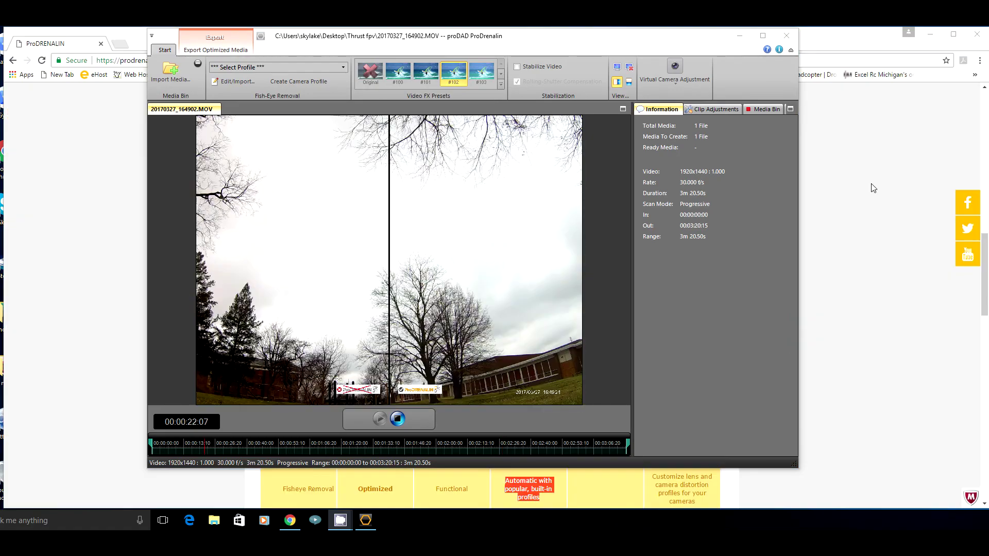
# Try Video FX presets #108 and #104, then reapply #102 and play the preview.
pyautogui.click(500, 73)
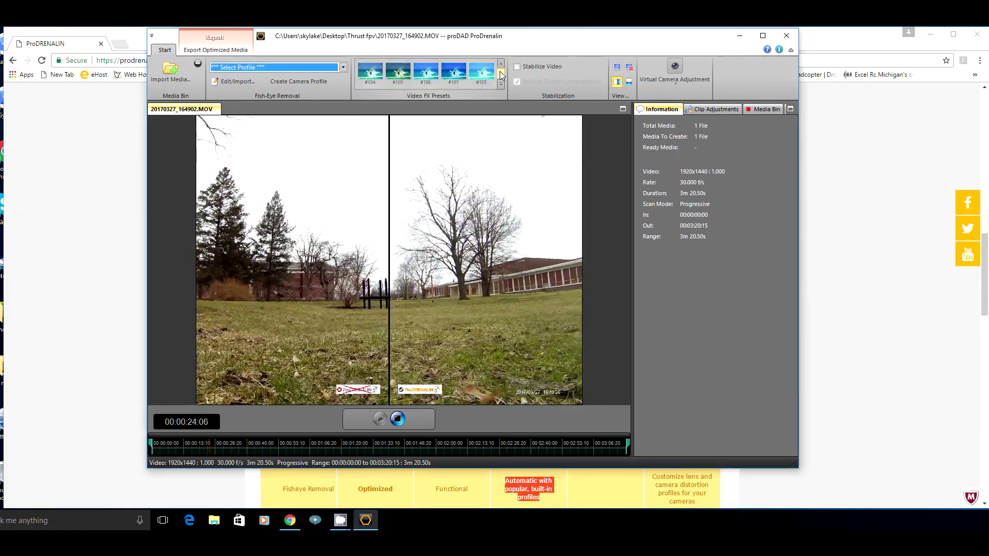
pyautogui.click(476, 73)
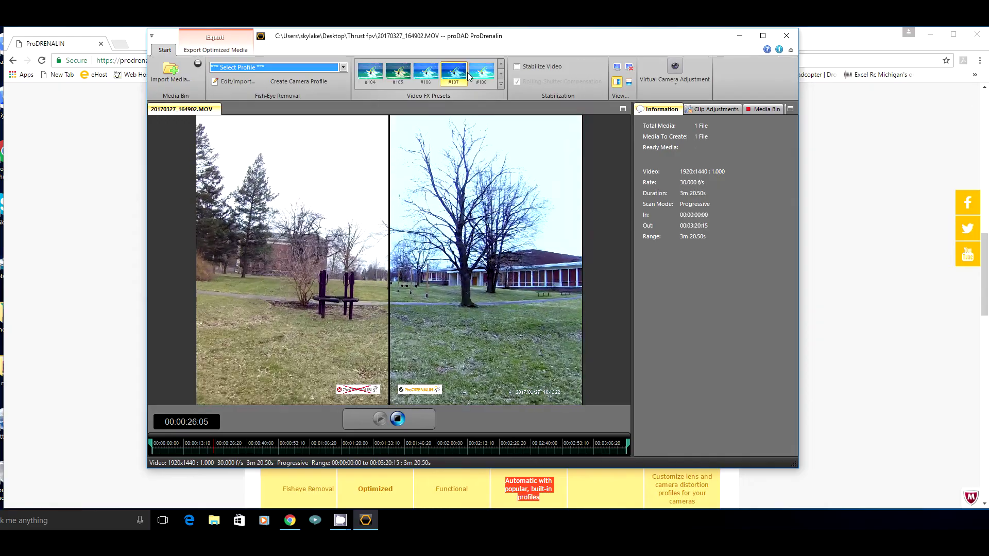
pyautogui.click(371, 73)
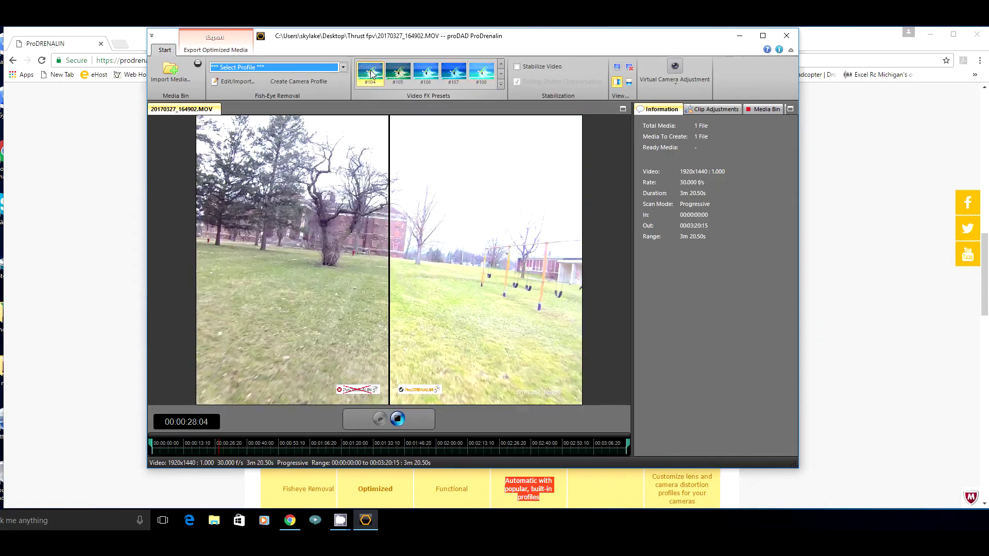
pyautogui.click(500, 73)
pyautogui.click(500, 74)
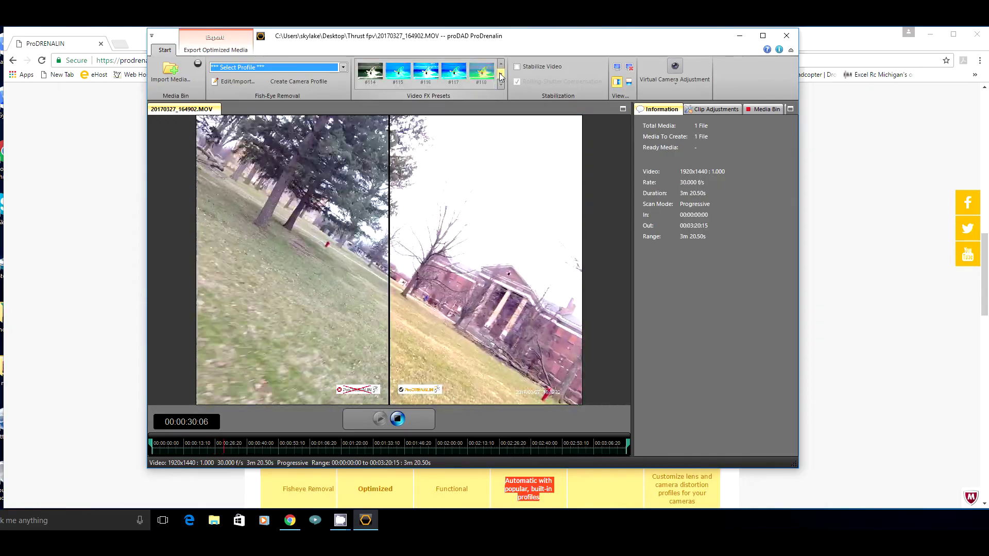
pyautogui.scroll(3, 497, 73)
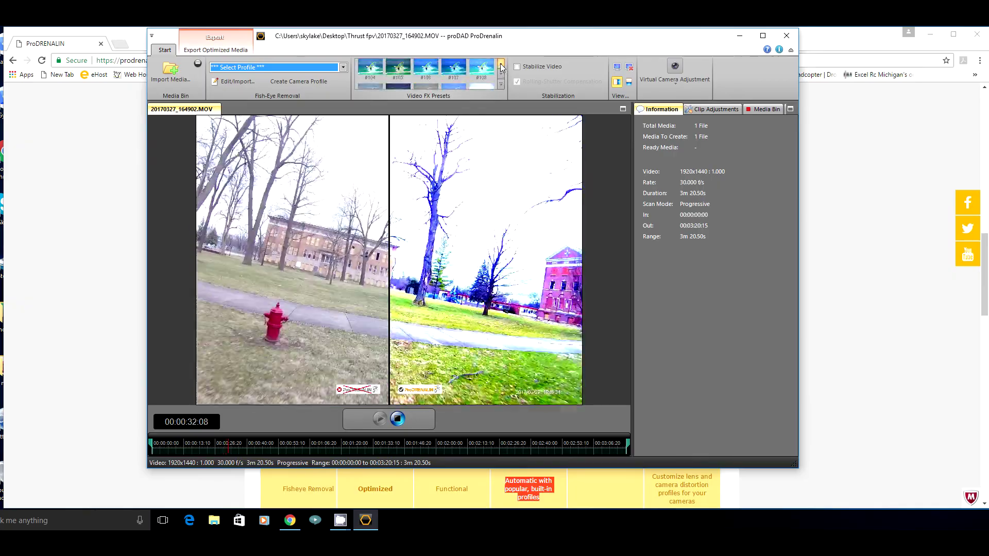
pyautogui.click(454, 72)
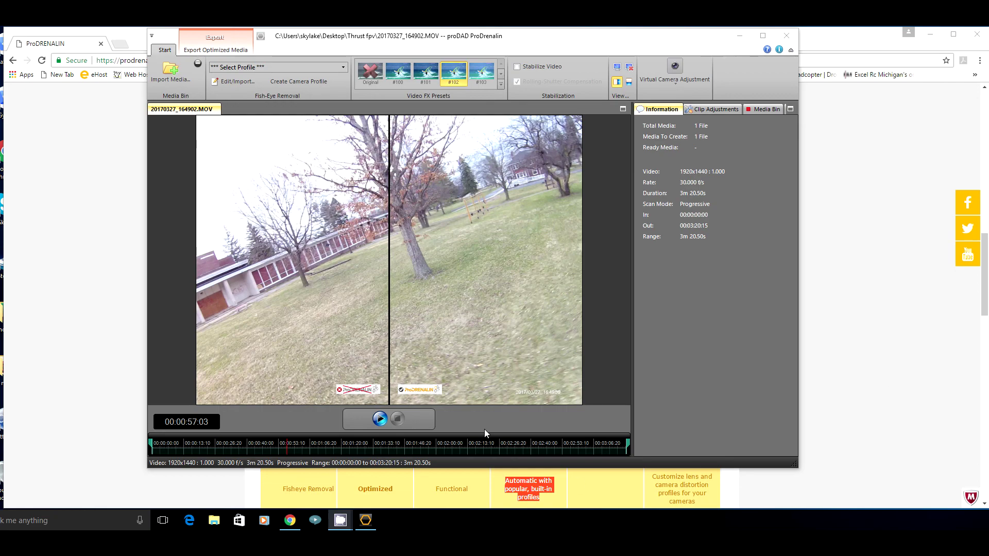
pyautogui.click(380, 419)
# Set the Virtual Camera zoom to 108 while previewing, then stop playback.
pyautogui.click(380, 418)
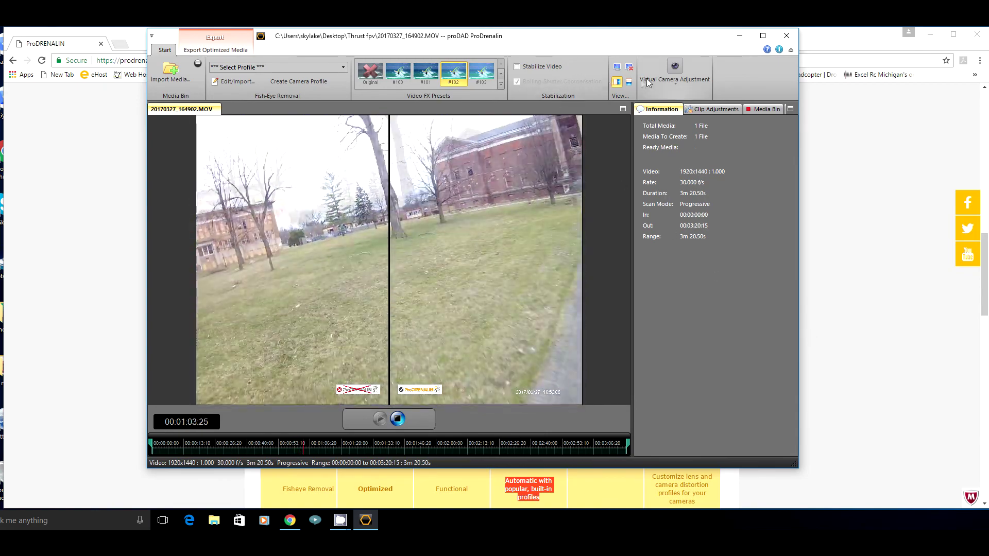
pyautogui.click(674, 81)
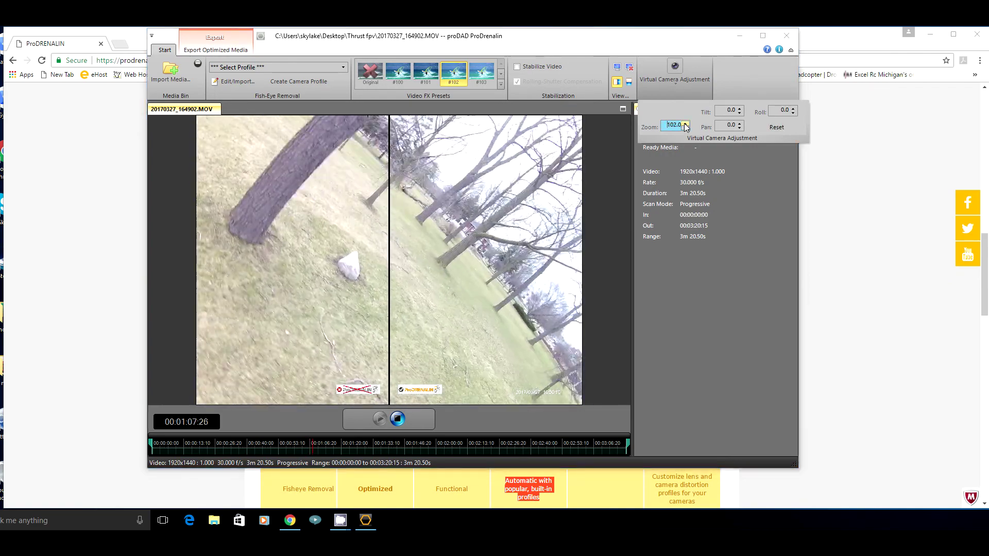
pyautogui.click(686, 124)
pyautogui.moveTo(686, 126); pyautogui.dragTo(686, 126)
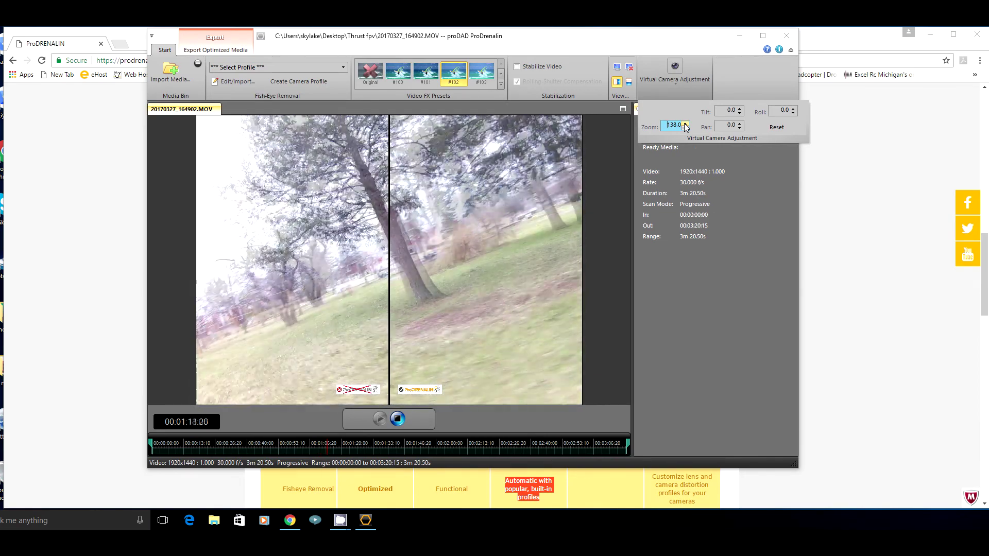
pyautogui.click(686, 130)
pyautogui.click(686, 129)
pyautogui.click(686, 129)
pyautogui.moveTo(685, 129); pyautogui.dragTo(685, 129)
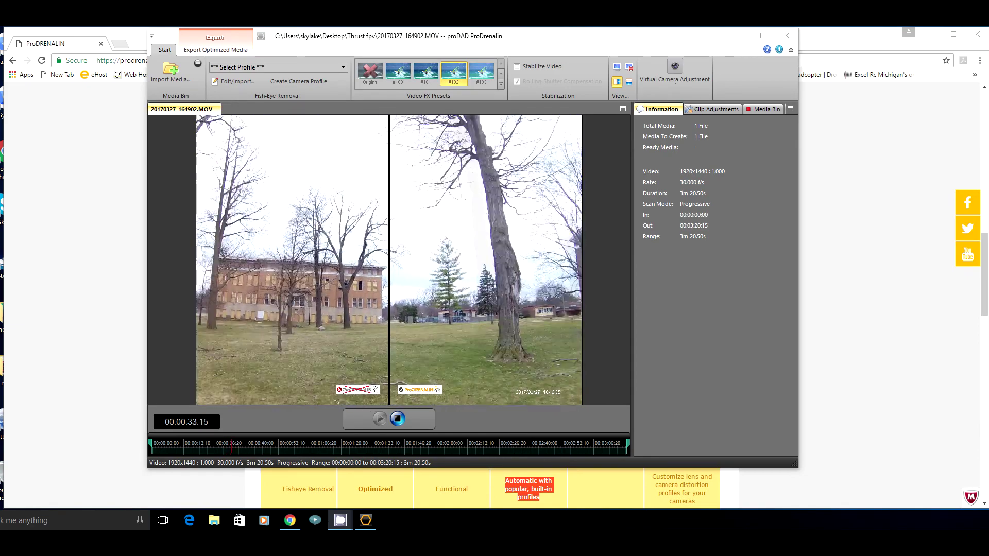
pyautogui.click(397, 419)
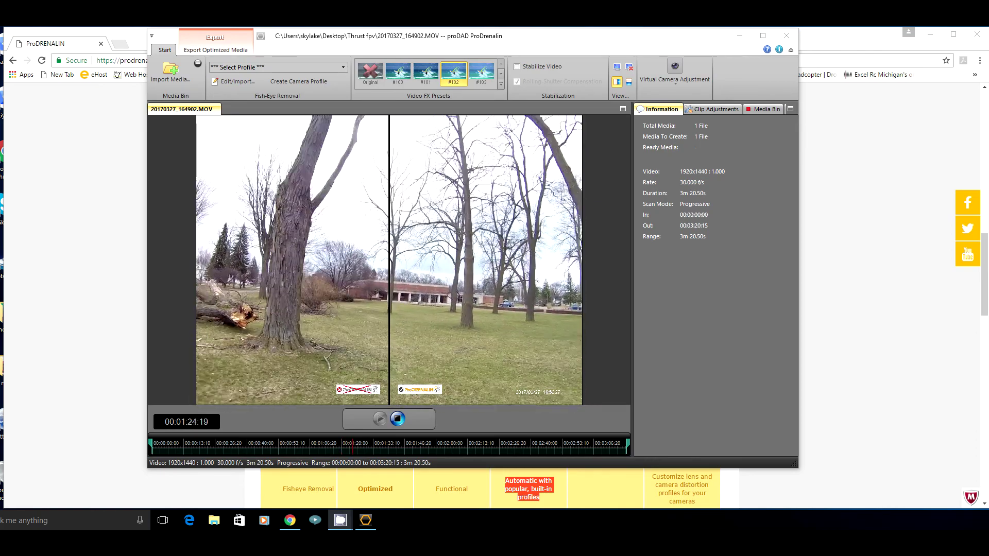
# Switch to the Export Optimized Media settings.
pyautogui.click(209, 51)
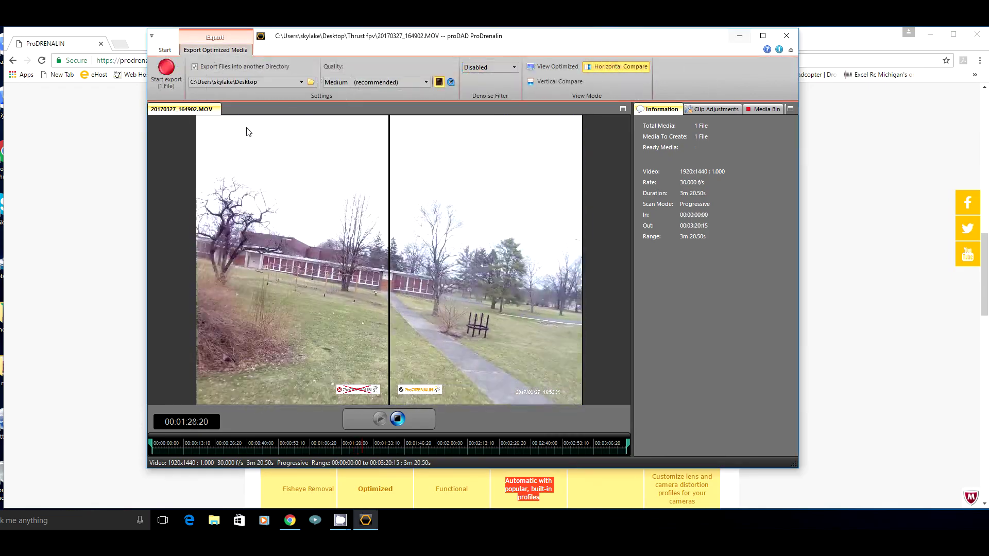
# Keep Medium (recommended) export quality and set View Mode to View Optimized.
pyautogui.click(427, 83)
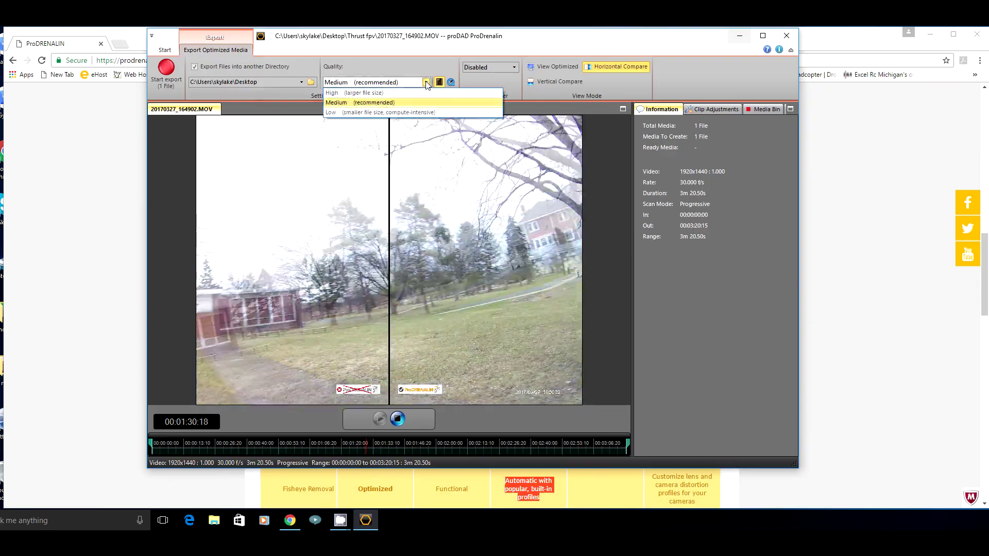
pyautogui.click(426, 83)
pyautogui.click(399, 82)
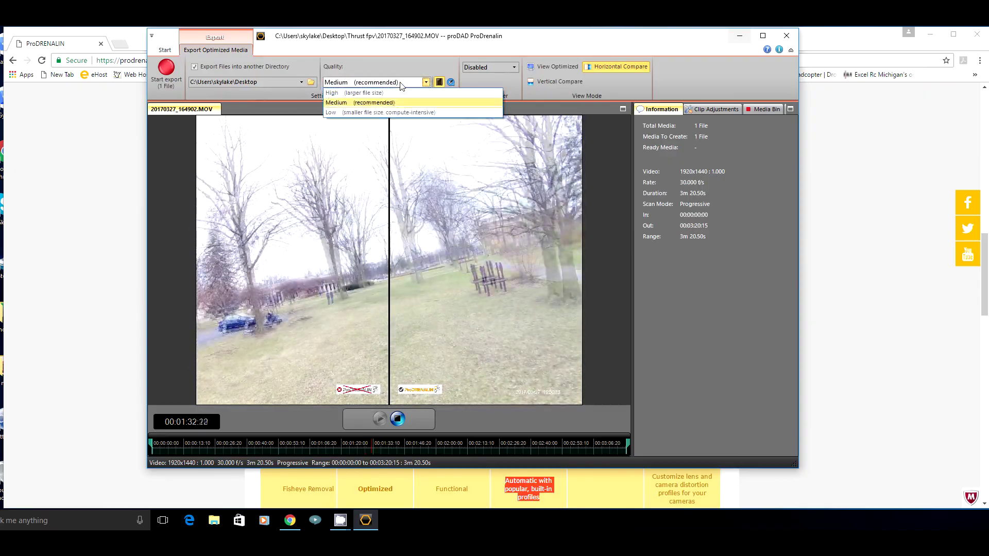
pyautogui.click(400, 82)
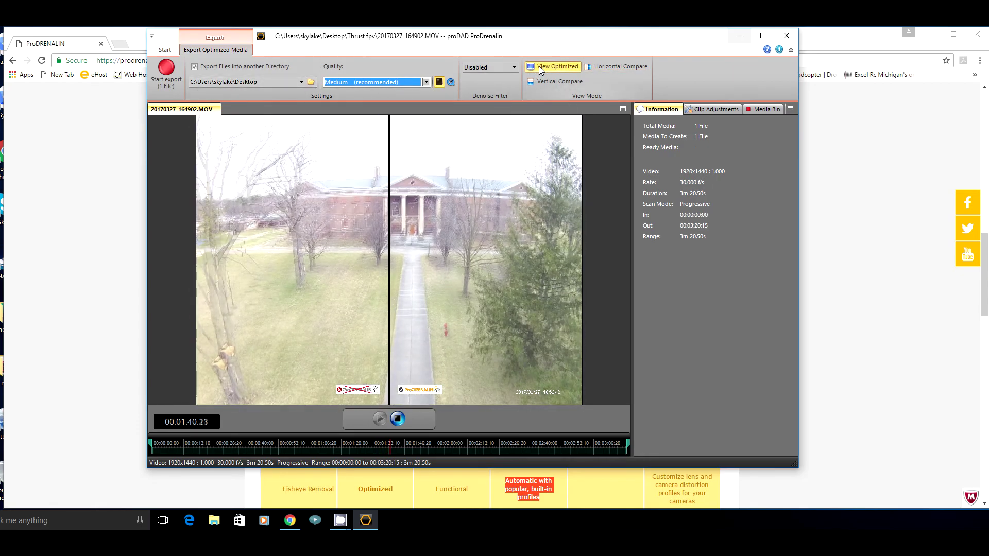
pyautogui.click(538, 65)
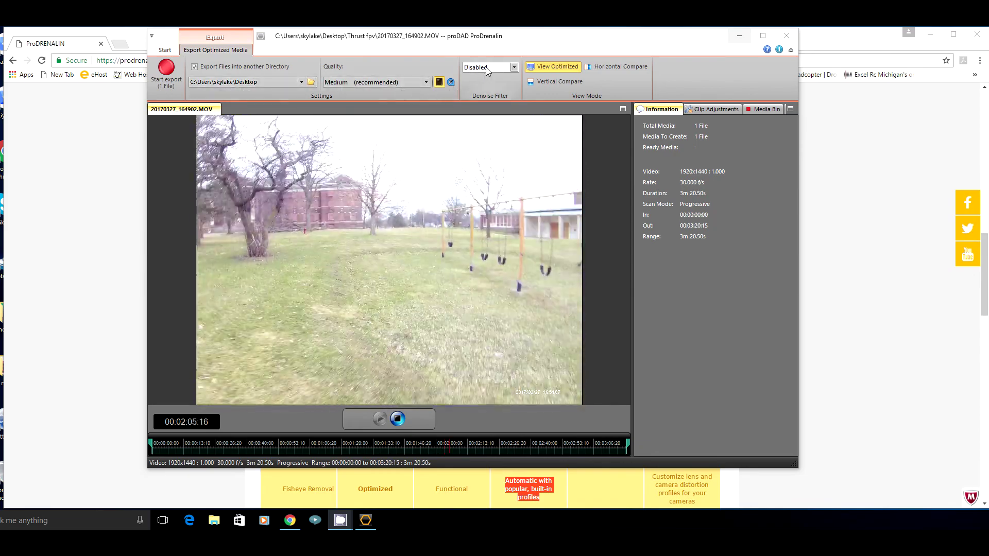
pyautogui.click(408, 83)
pyautogui.click(392, 102)
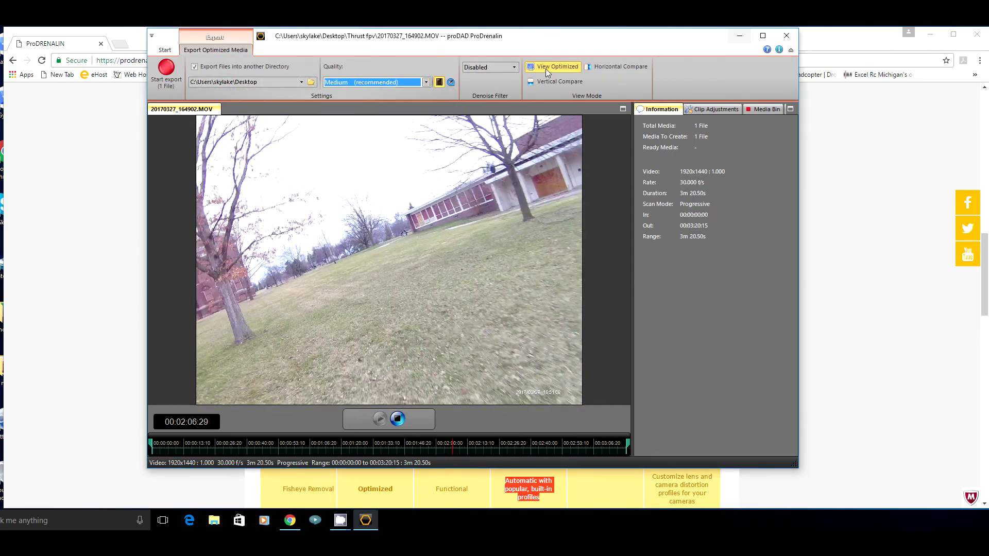
pyautogui.click(590, 67)
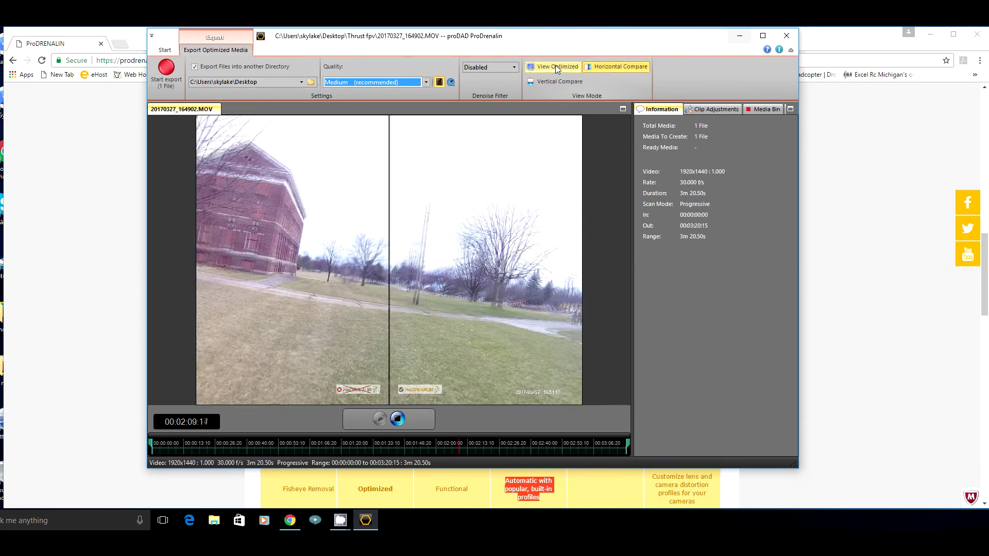
pyautogui.click(555, 65)
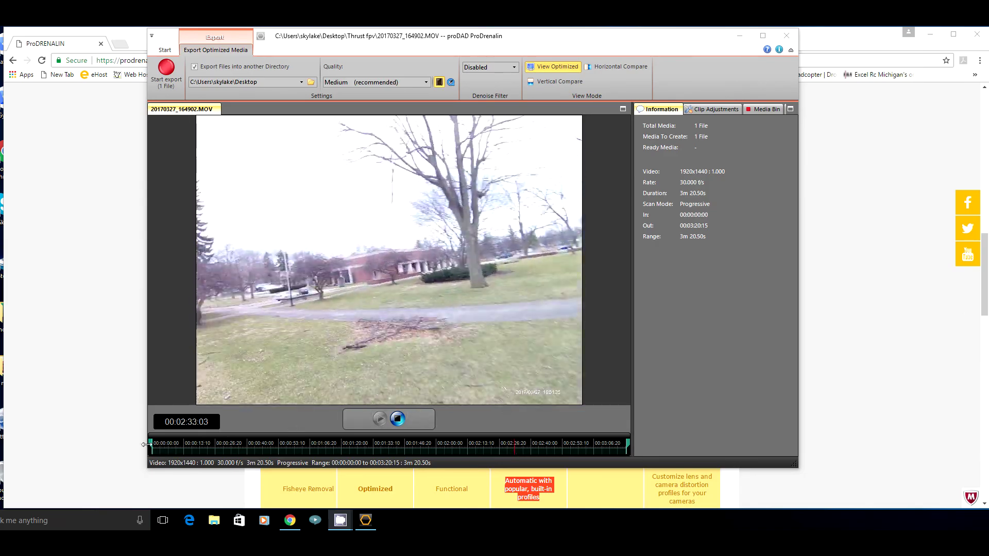
# Trim the clip to start at 00:00:29:18 and end earlier, near 00:03:06.
pyautogui.click(217, 450)
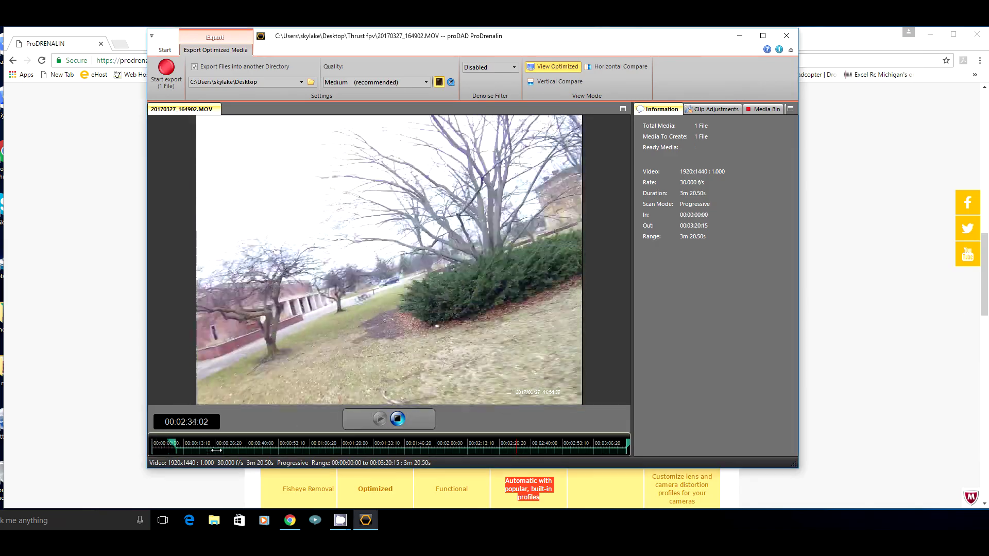
pyautogui.moveTo(216, 450); pyautogui.dragTo(219, 447)
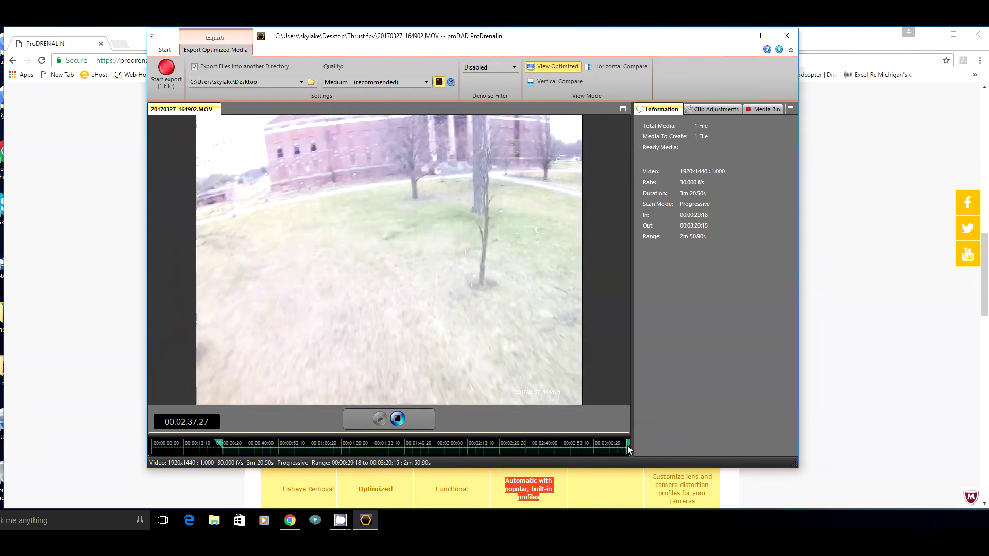
pyautogui.moveTo(629, 450); pyautogui.dragTo(597, 447)
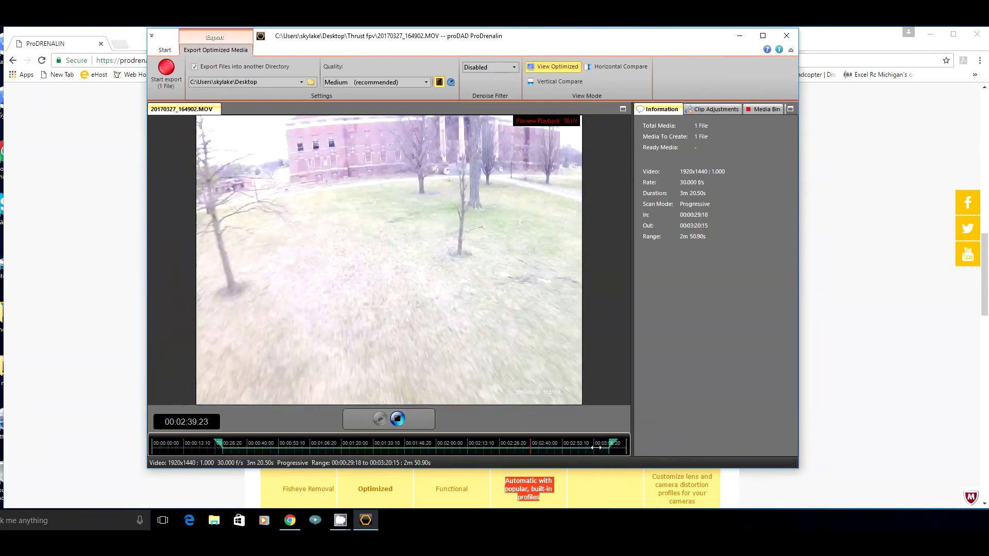
pyautogui.click(578, 451)
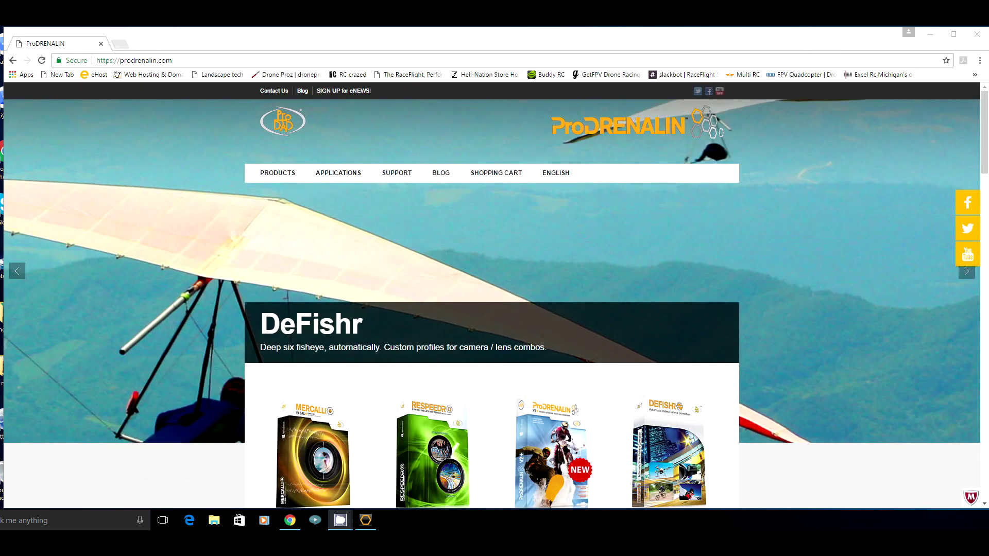
# Return to the ProDrenalin website in Chrome and scroll down the home page.
pyautogui.click(985, 157)
pyautogui.scroll(-1, 985, 206)
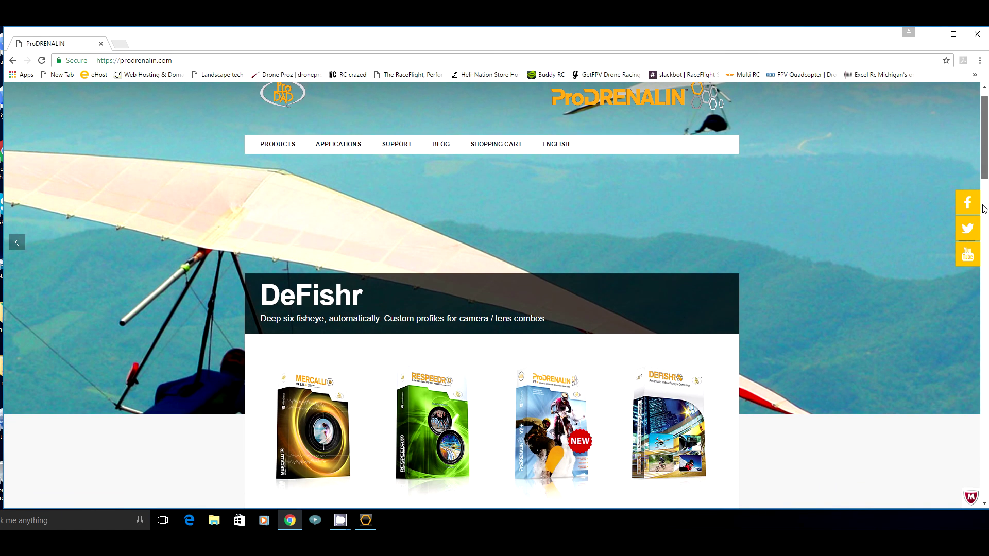
pyautogui.scroll(-8, 985, 209)
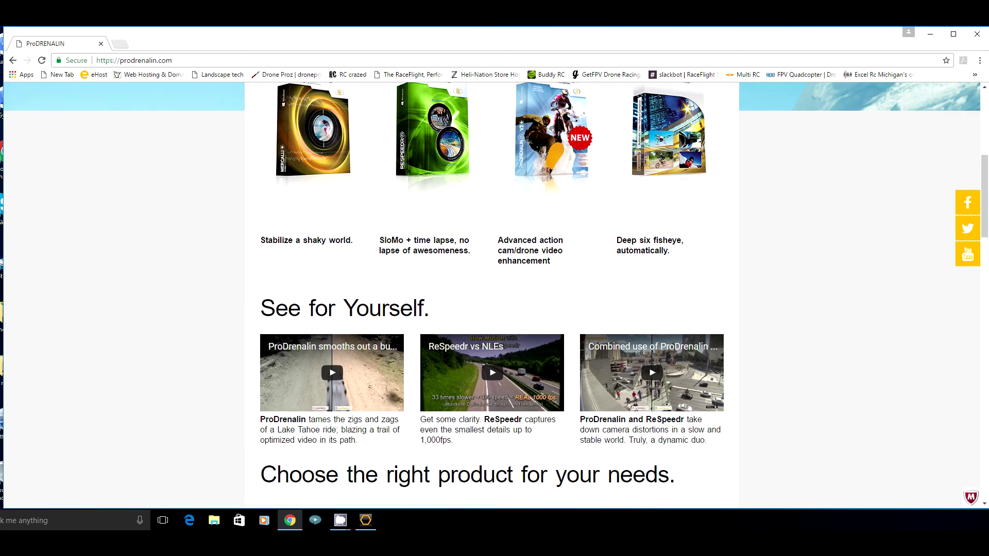